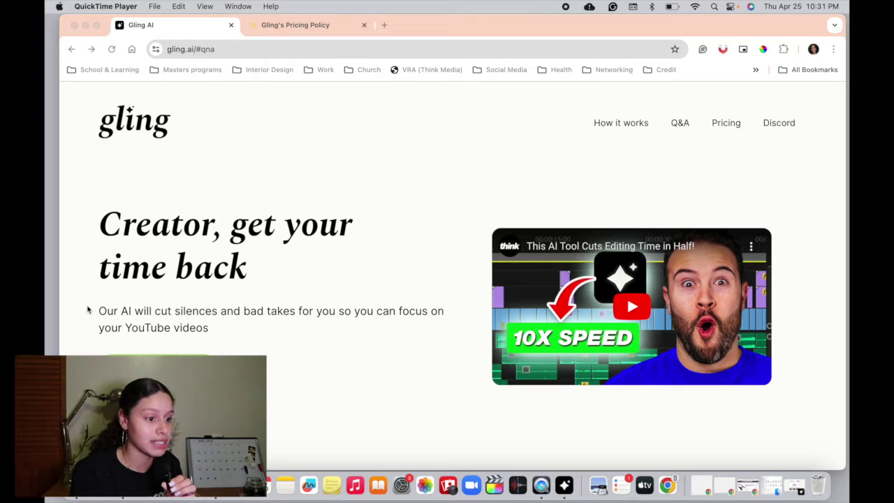
Scroll down from the top of the Gling AI homepage, past the promo video
scroll(88, 310, down, 1)
Scroll past the 'We take this' and 'And turn it into this' sections to the upload section
scroll(88, 308, down, 4)
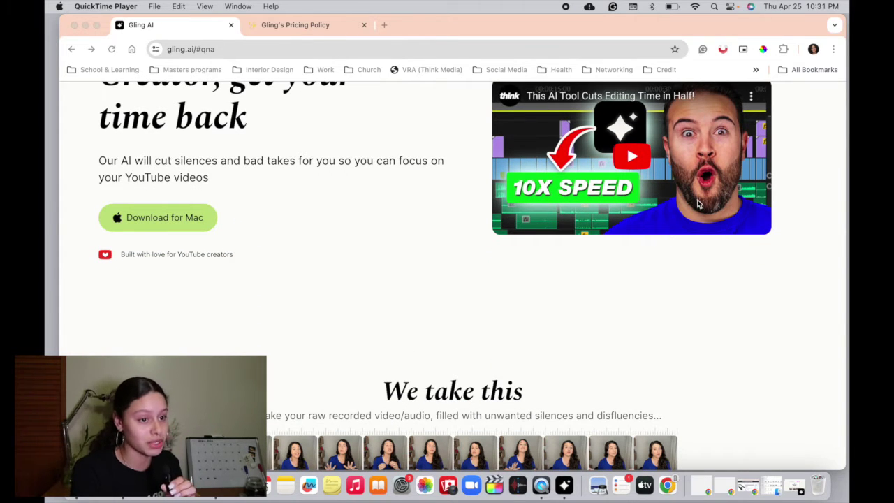
scroll(697, 201, down, 1)
scroll(697, 201, down, 5)
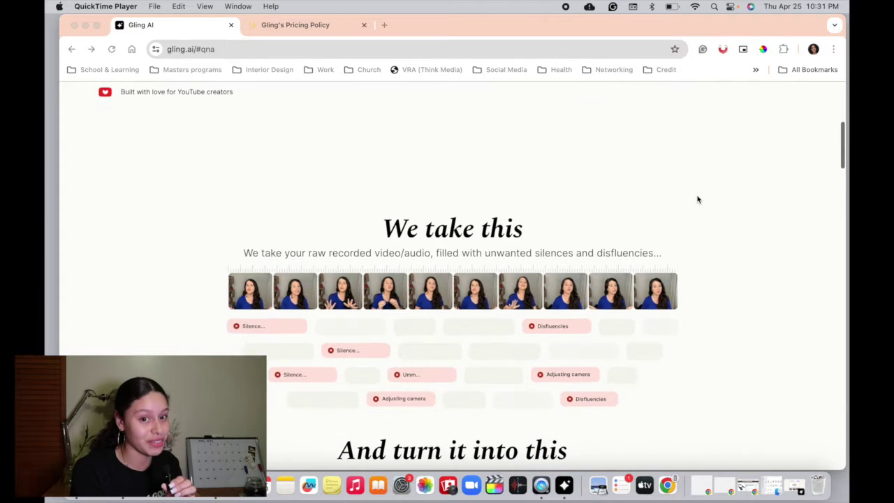
scroll(697, 200, down, 1)
scroll(698, 200, down, 2)
scroll(697, 201, down, 1)
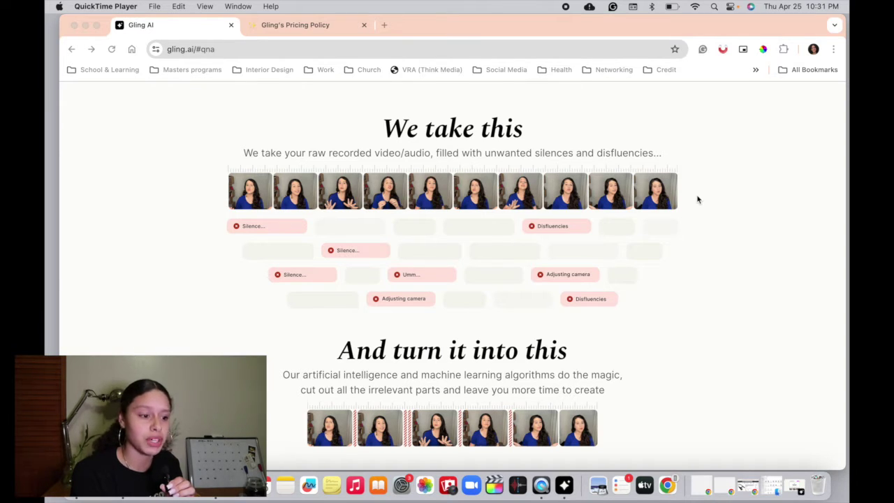
scroll(697, 200, down, 2)
scroll(697, 200, down, 2)
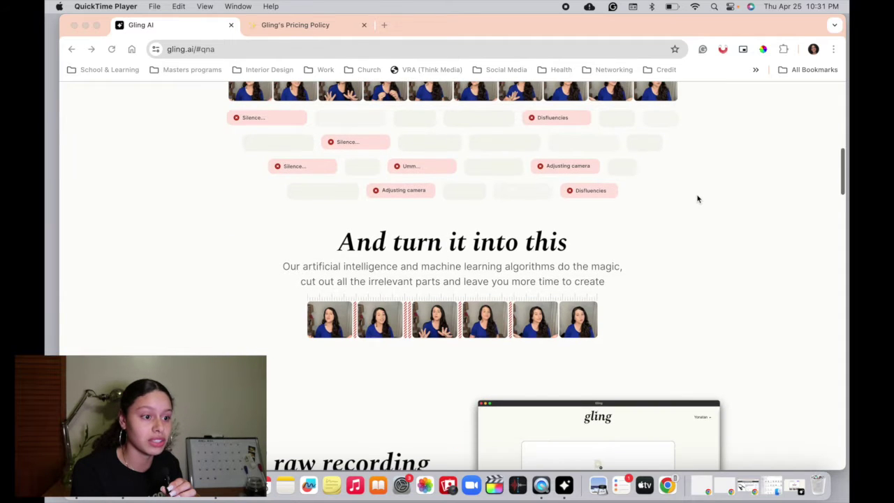
scroll(698, 200, down, 1)
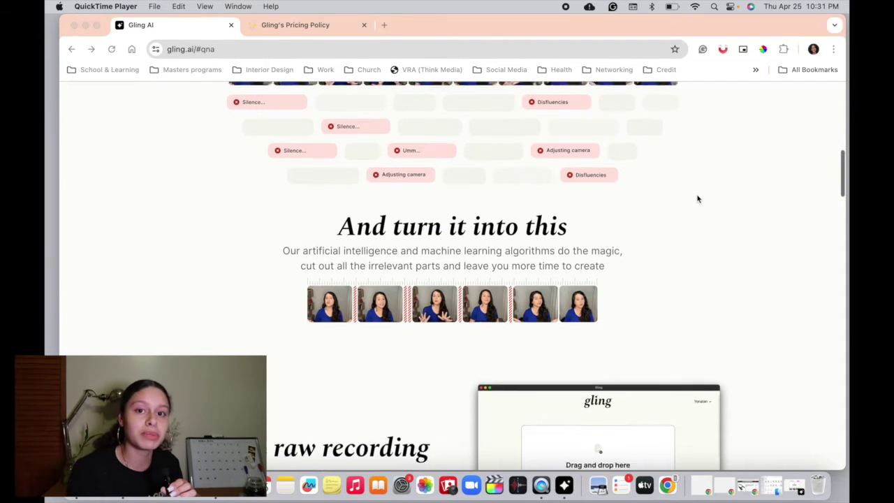
scroll(698, 200, down, 1)
scroll(697, 200, down, 1)
scroll(697, 200, down, 1)
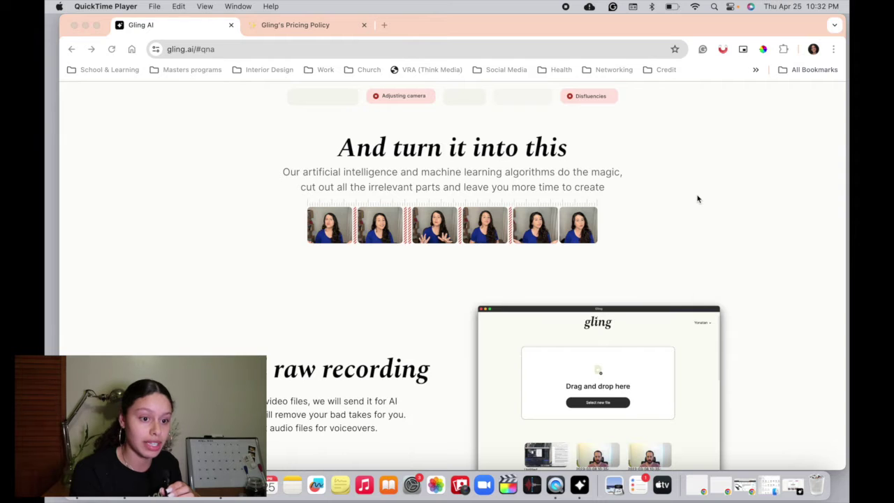
Scroll past 'Upload raw recording' and 'Edit & Review' to the Export formats section
scroll(697, 199, down, 2)
scroll(697, 199, down, 2)
scroll(697, 199, down, 1)
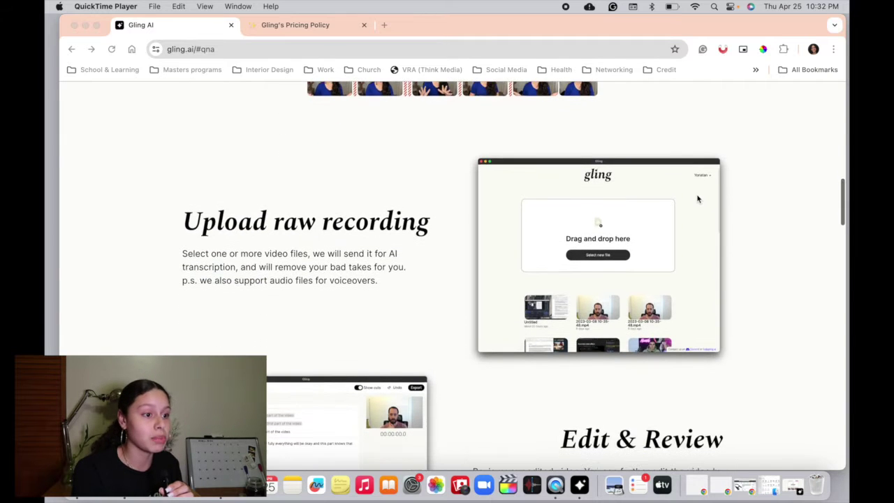
scroll(697, 199, down, 1)
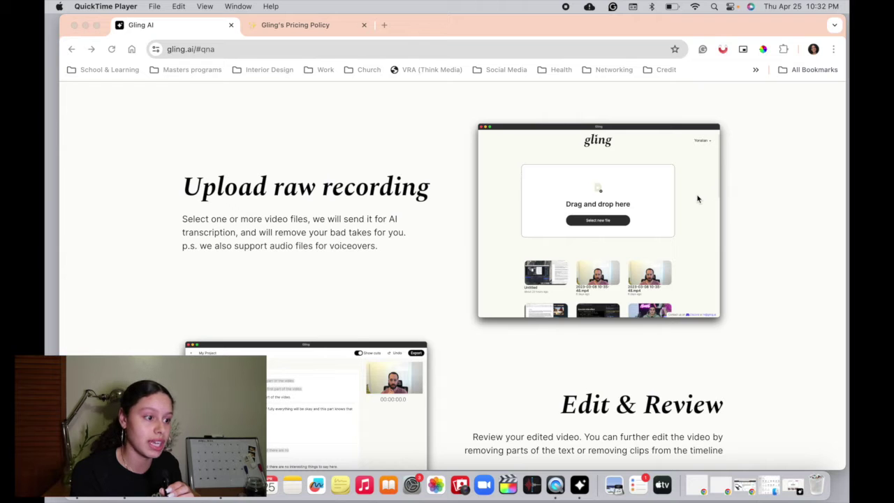
scroll(697, 199, down, 1)
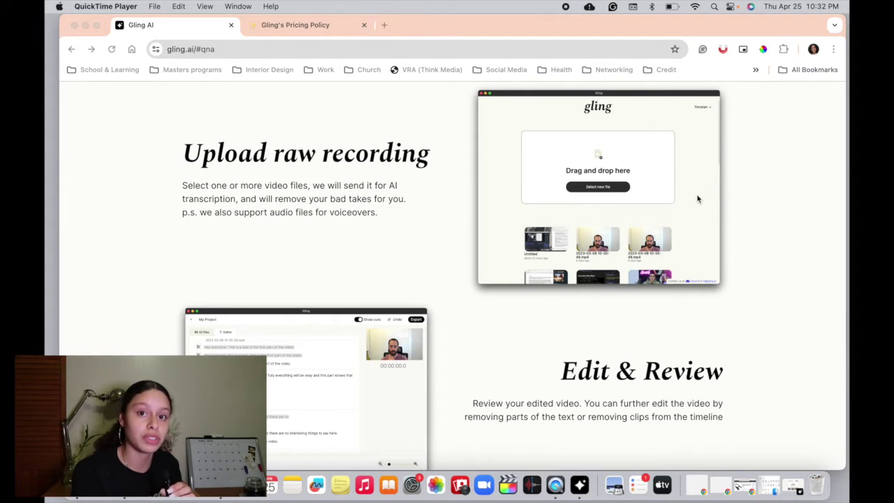
scroll(697, 199, down, 2)
scroll(697, 199, down, 3)
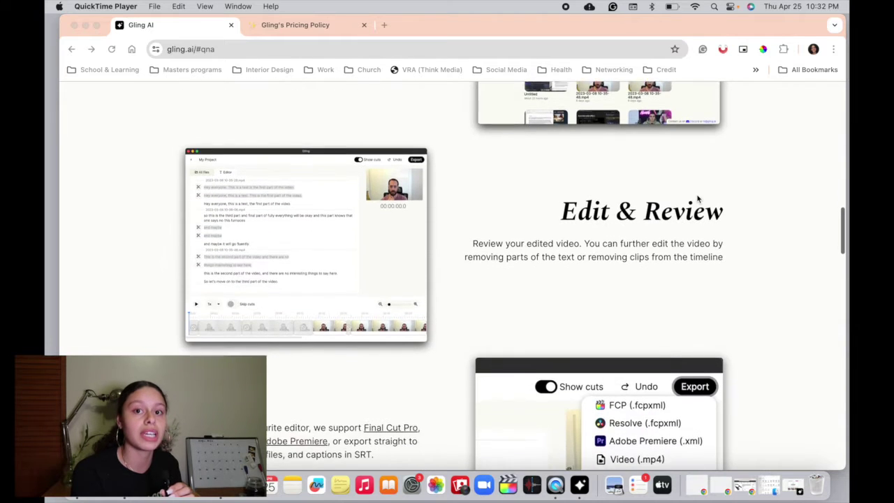
scroll(697, 199, down, 1)
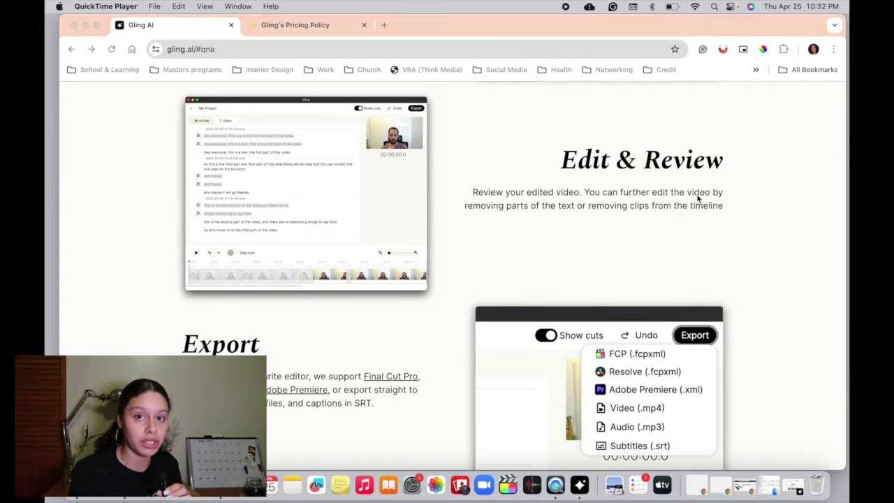
scroll(697, 199, down, 5)
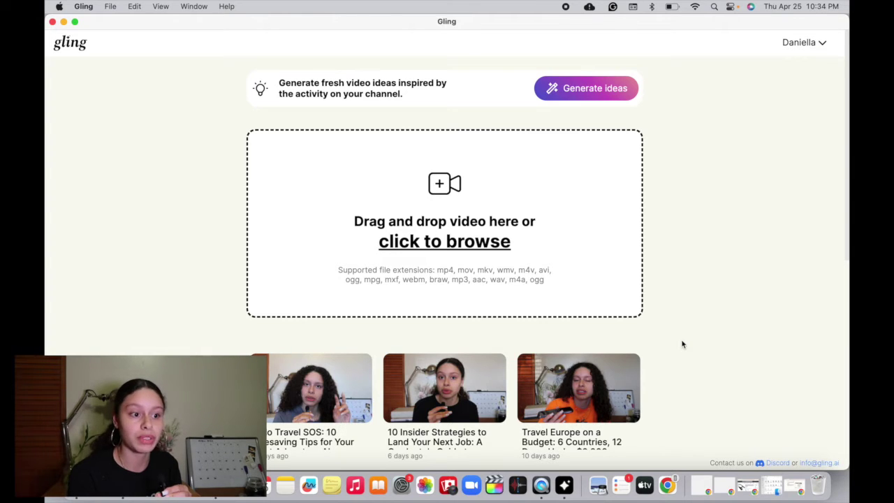
Browse the past project thumbnails on Gling's start page, then open the upload file picker
scroll(682, 344, down, 1)
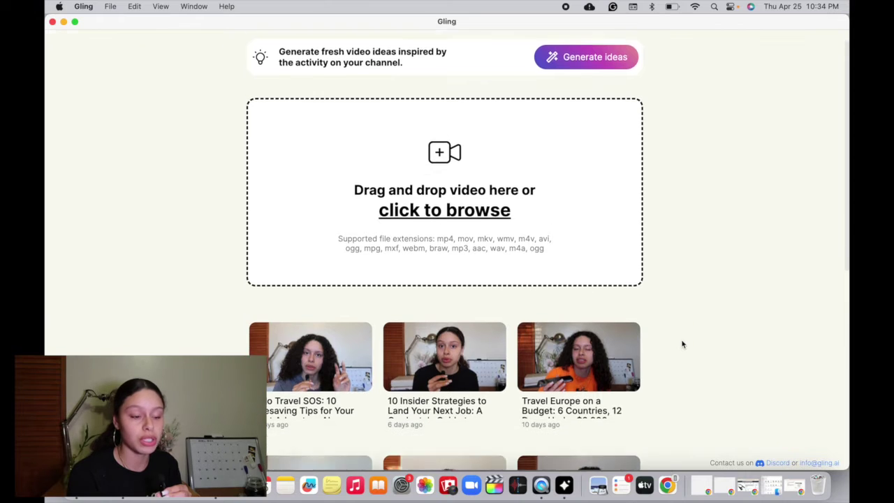
scroll(683, 344, down, 5)
scroll(682, 344, down, 2)
scroll(682, 344, down, 2)
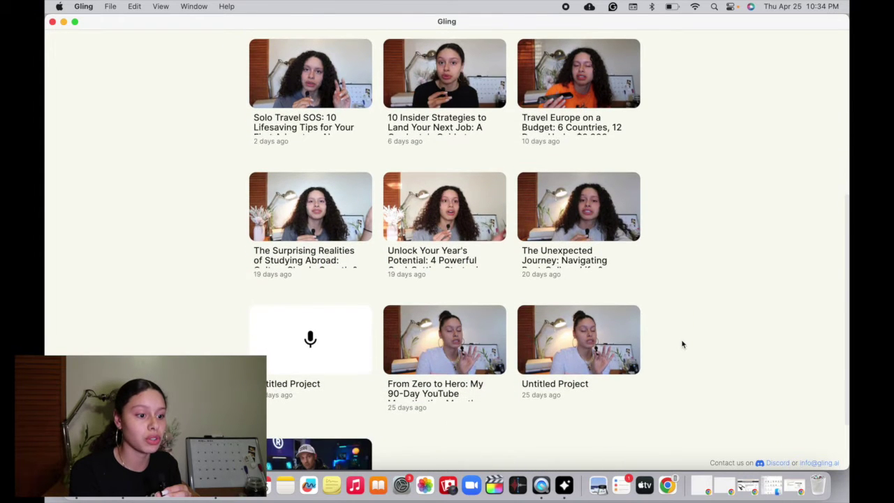
scroll(683, 343, up, 1)
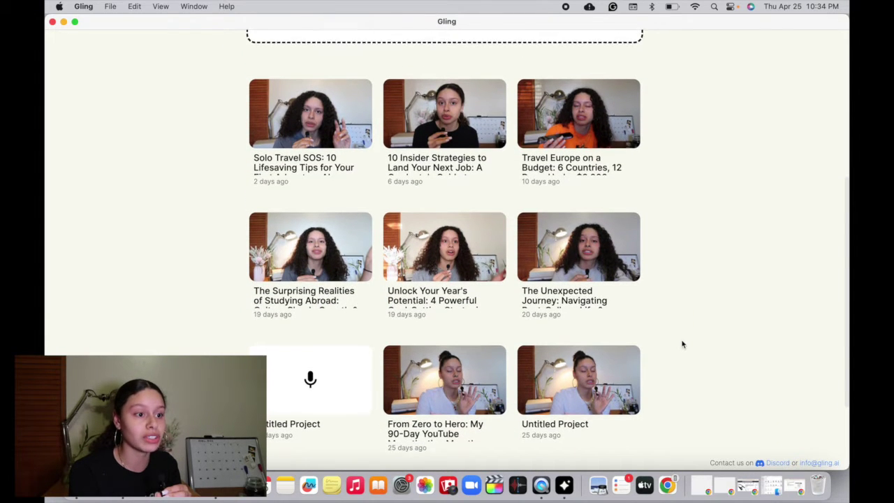
scroll(683, 344, up, 2)
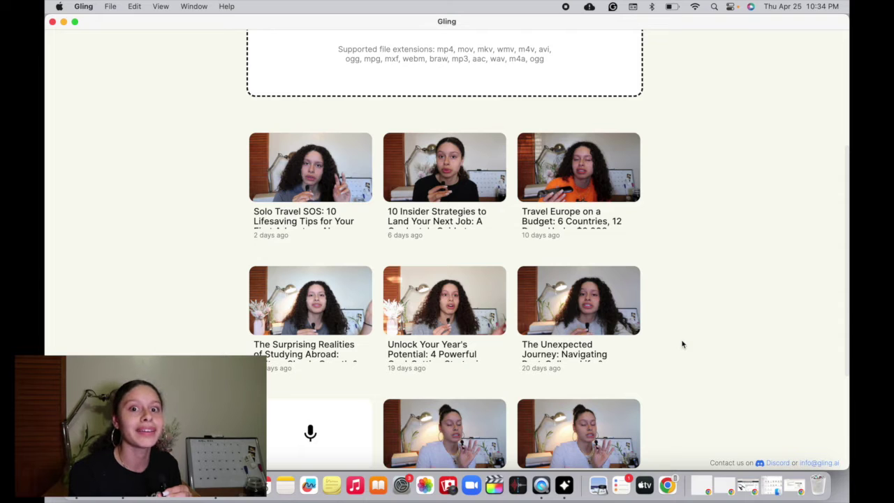
scroll(682, 344, up, 2)
scroll(683, 343, up, 5)
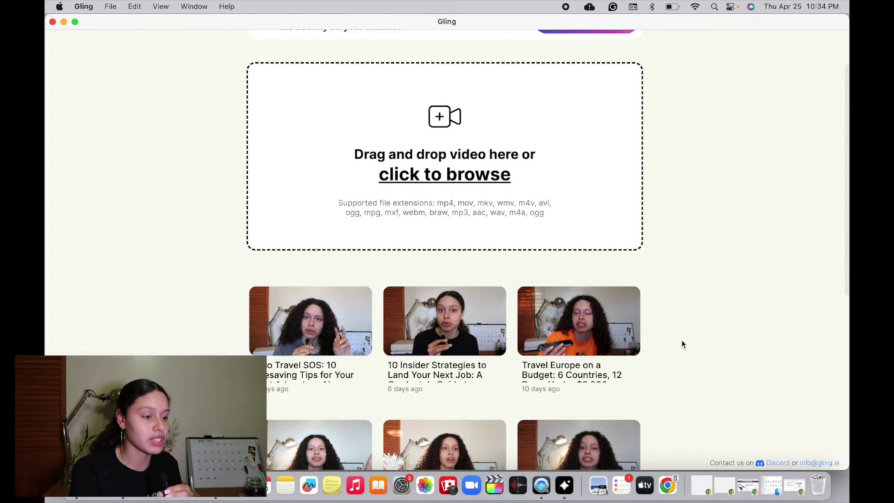
scroll(683, 343, up, 2)
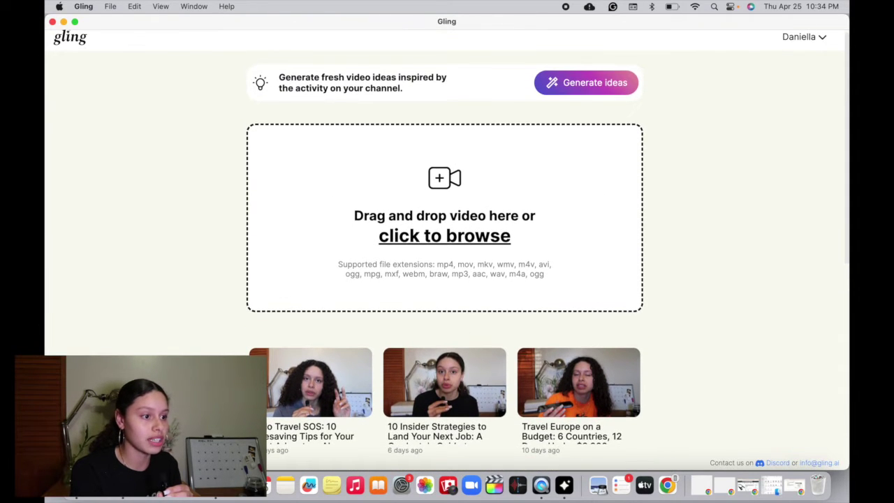
click(445, 235)
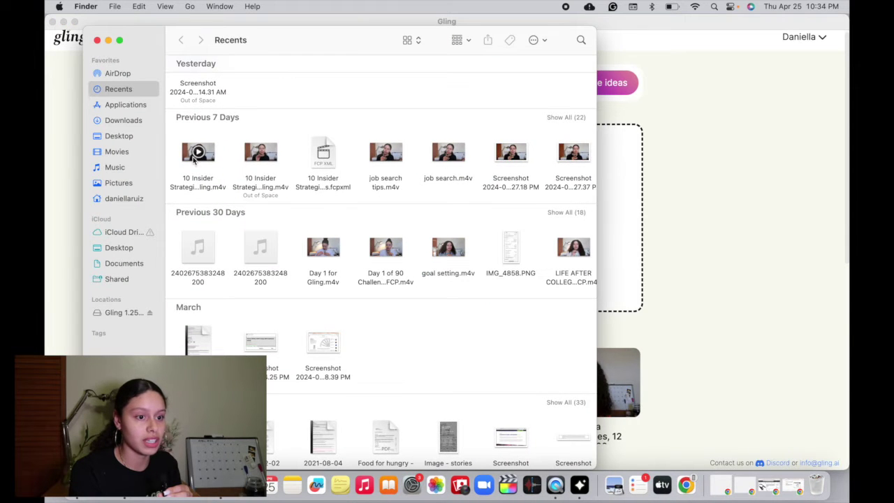
Add the 10 Insider Strategies .m4v to a new project and auto-cut its silences and bad takes
mouse_move(195, 159)
mouse_down()
mouse_move(593, 186)
mouse_move(626, 171)
mouse_up()
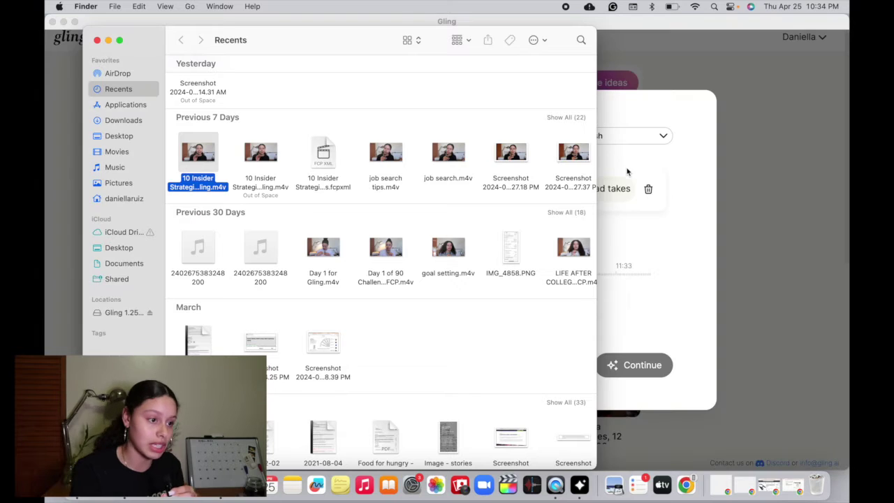
key(super+w)
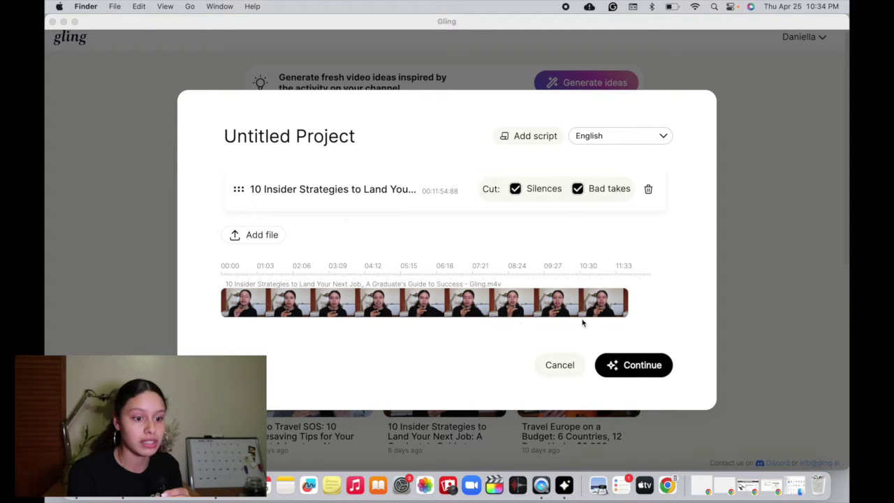
click(622, 371)
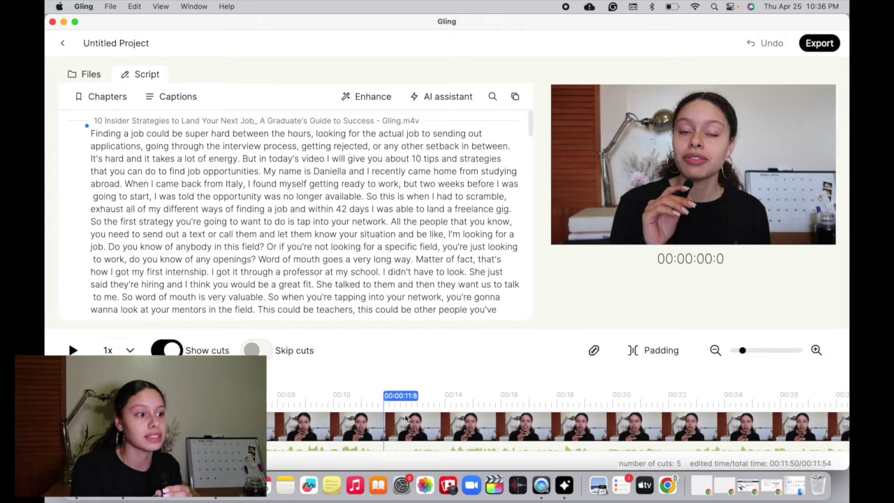
Leave the transcript for Gling's home screen and open the Finder recent-videos picker
scroll(405, 418, right, 5)
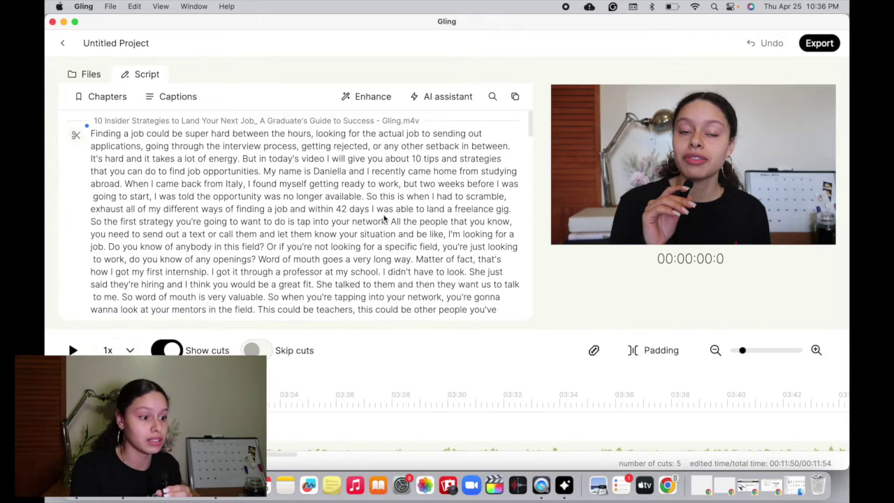
scroll(383, 216, down, 10)
scroll(383, 216, down, 10)
scroll(384, 216, down, 10)
scroll(384, 218, up, 10)
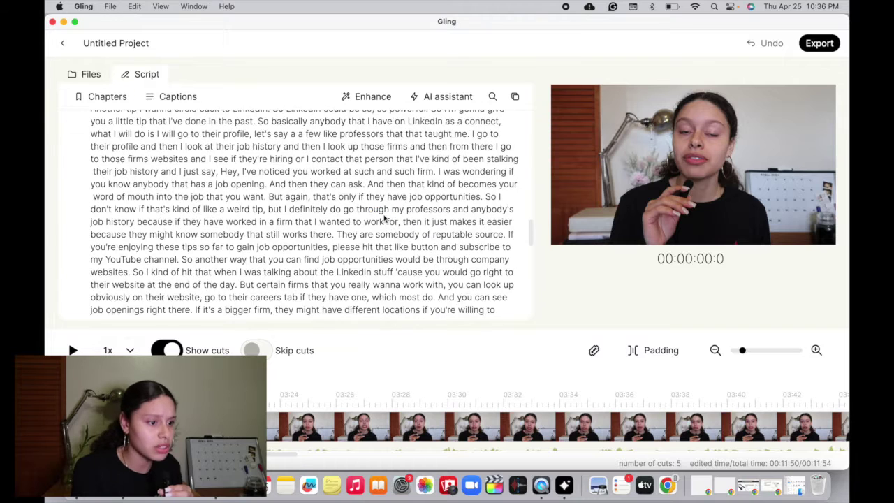
scroll(384, 219, up, 15)
click(62, 43)
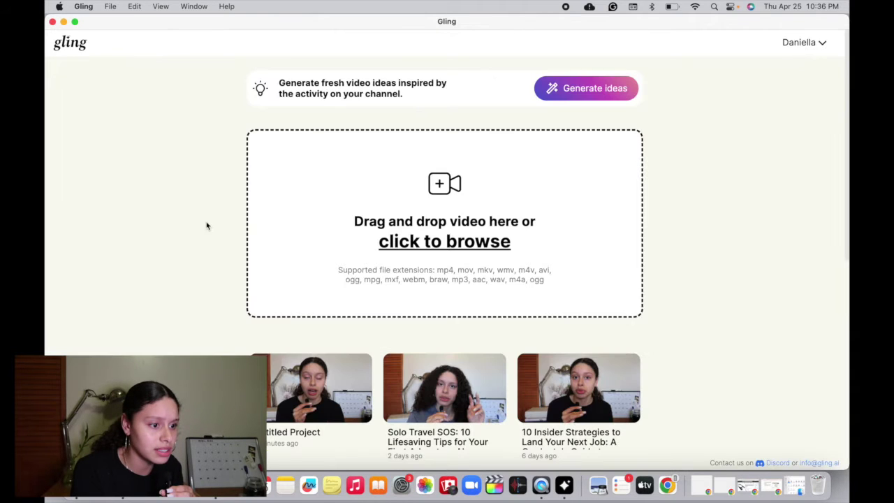
click(75, 484)
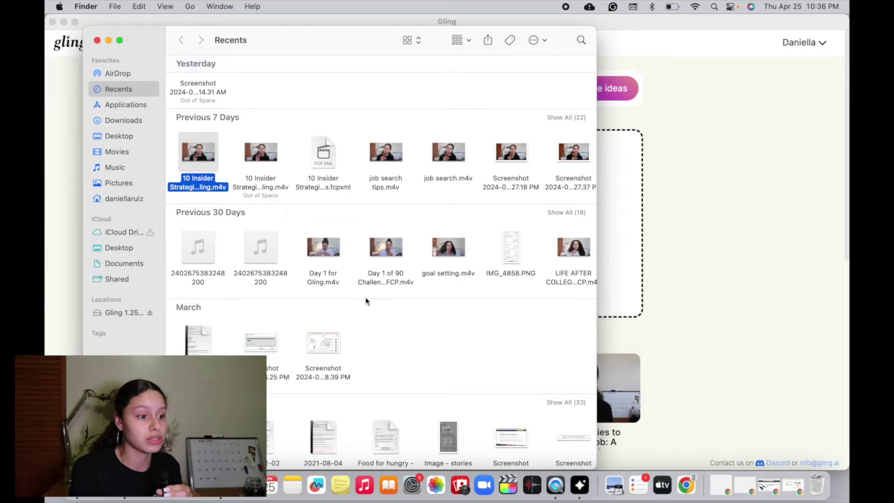
mouse_move(323, 248)
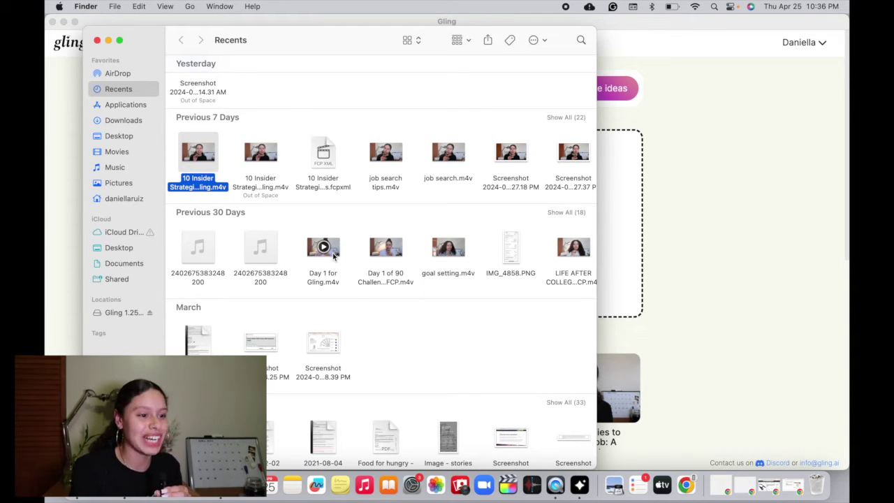
Import Day 1 for Gling.m4v into Gling and get its 264-cut transcript
click(334, 256)
mouse_move(313, 249)
mouse_down()
mouse_move(619, 245)
mouse_move(617, 205)
mouse_up()
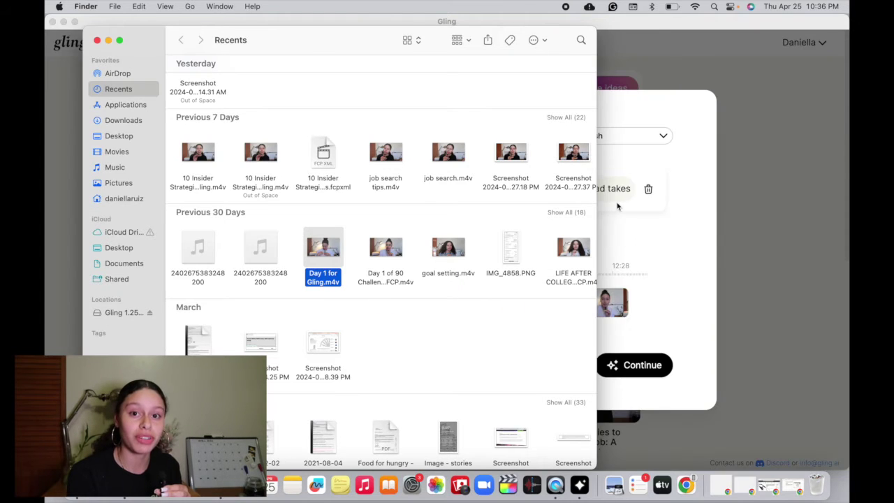
click(97, 40)
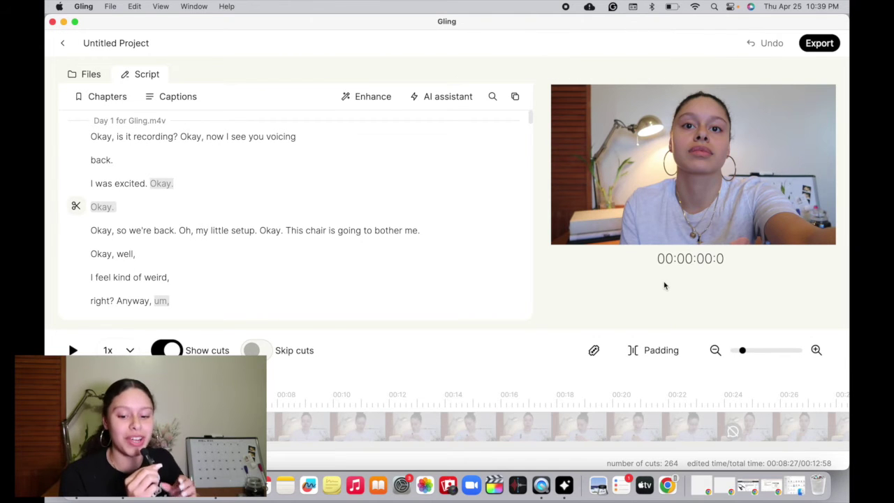
mouse_move(102, 207)
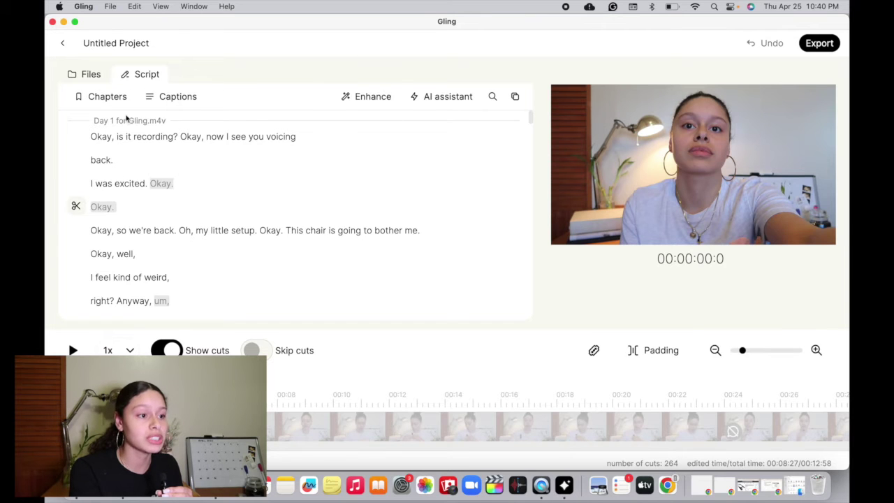
click(108, 101)
Generate four timestamped AI chapters for the Day 1 video
click(135, 131)
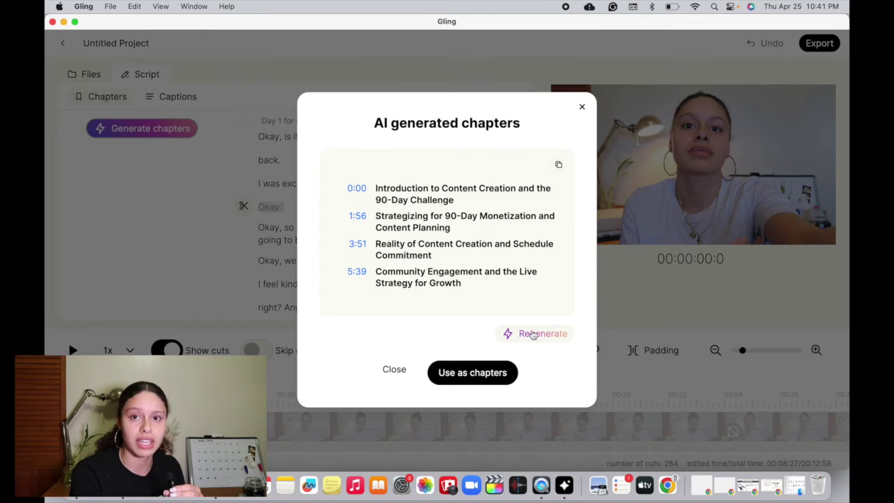
Dismiss the chapters, try the second caption style, and review Enhance options without applying them
click(394, 370)
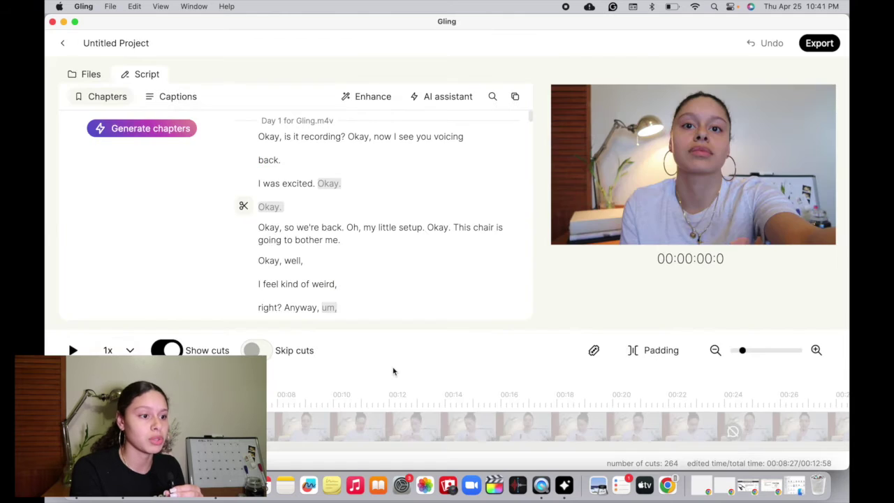
click(106, 103)
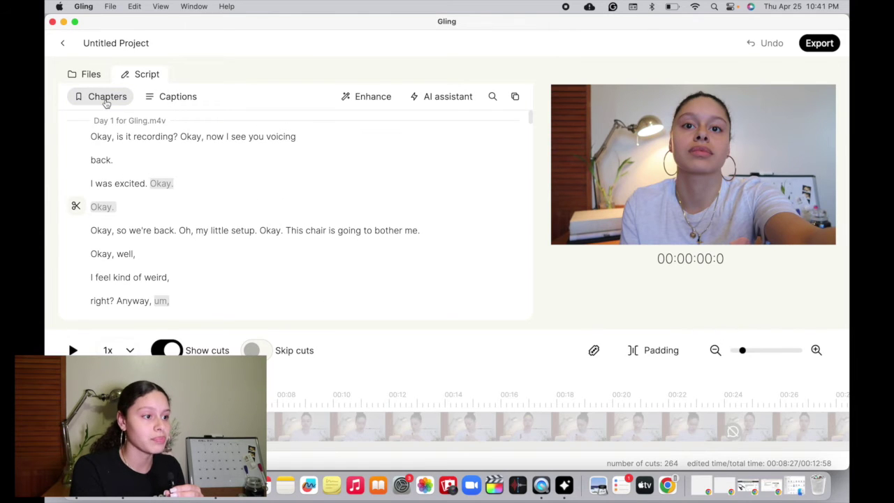
click(171, 99)
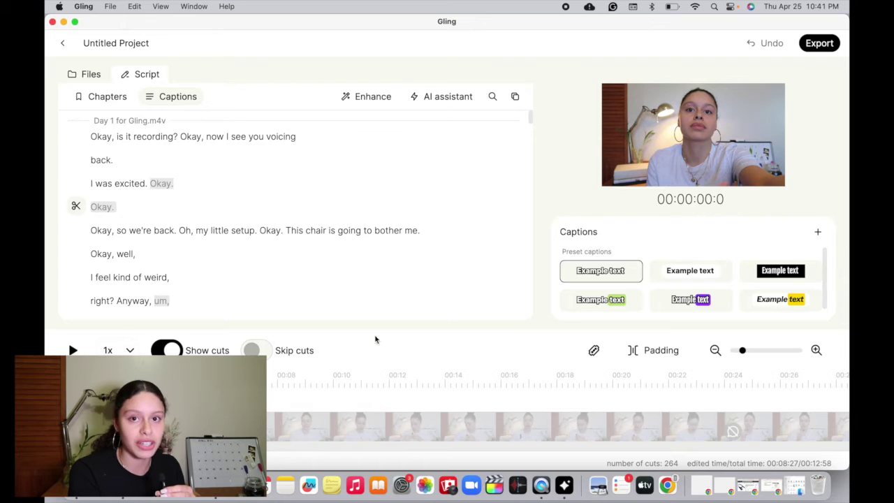
click(705, 280)
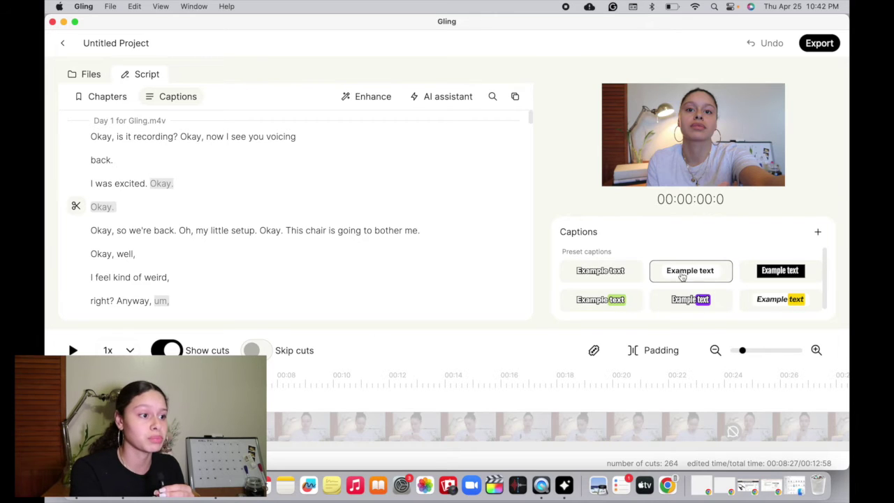
click(377, 97)
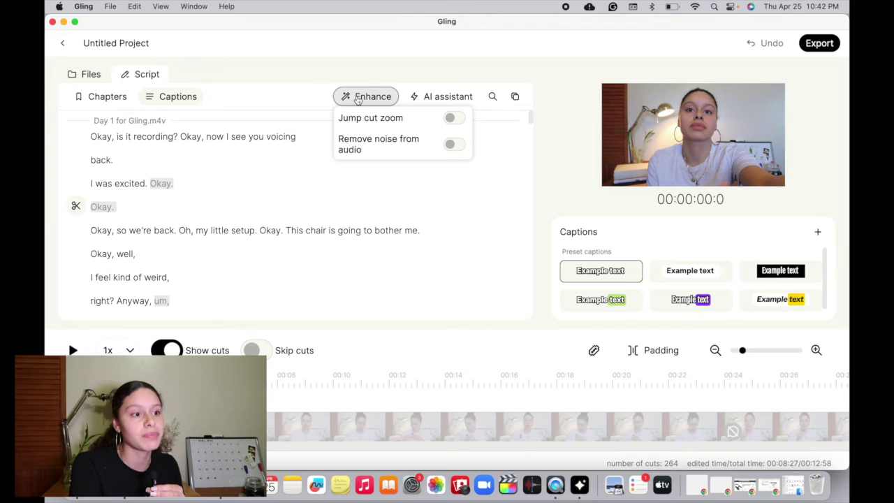
click(357, 98)
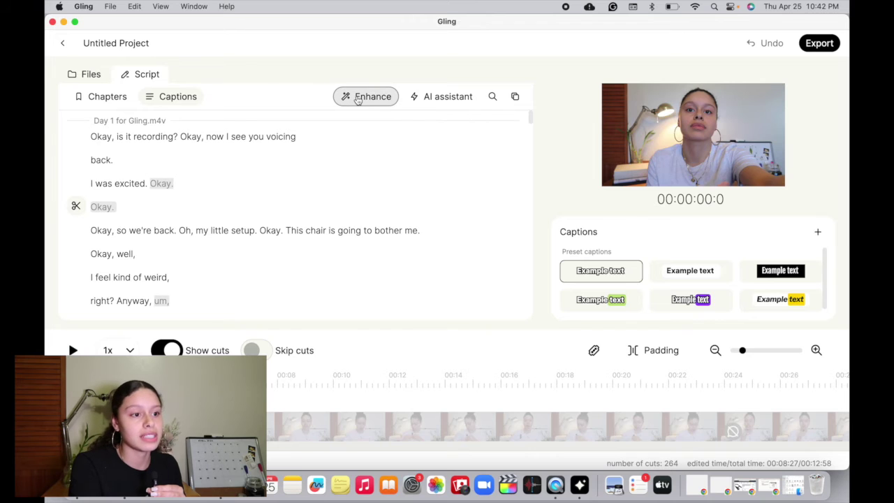
Name the project with the AI title '90 Days to Monetization: My Journey, Your Blueprint - Join Me!'
click(444, 99)
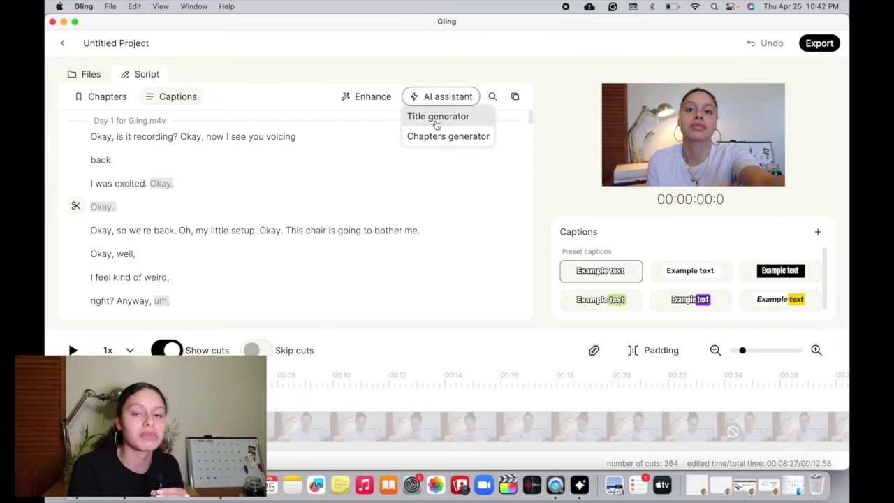
click(436, 119)
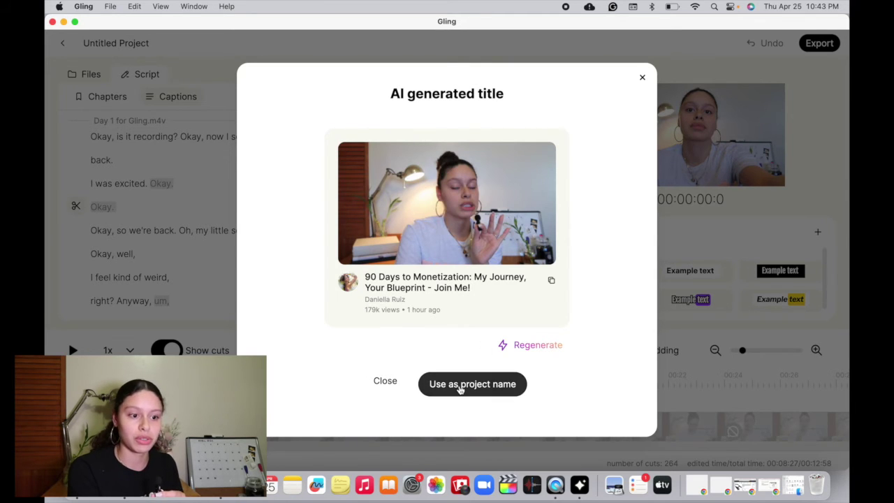
click(461, 387)
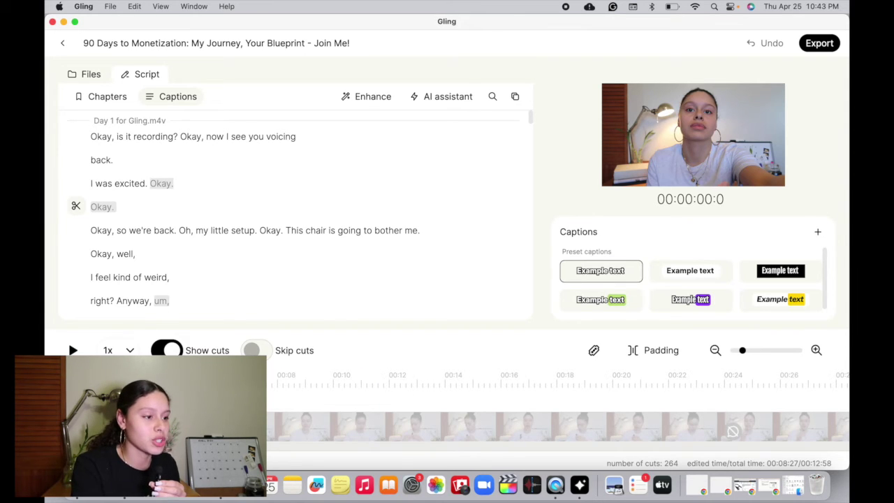
Turn Skip cuts on and Show cuts off, sample caption styles, then view playback speeds
click(256, 351)
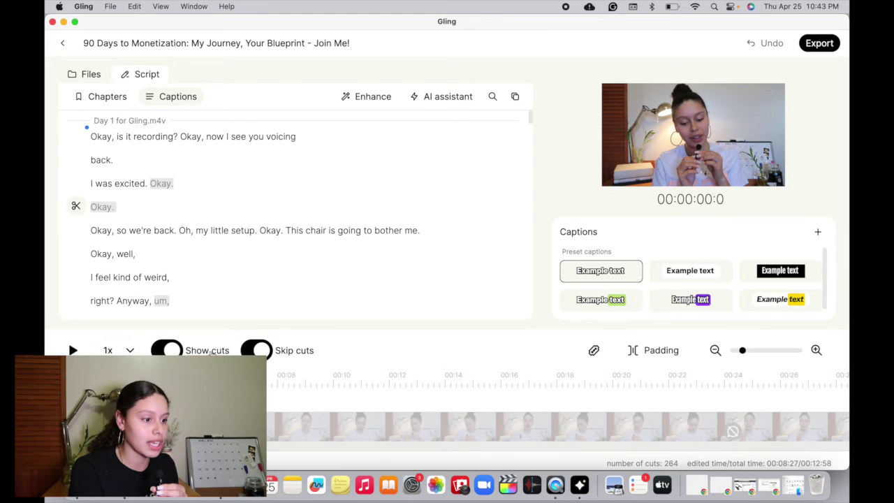
click(167, 351)
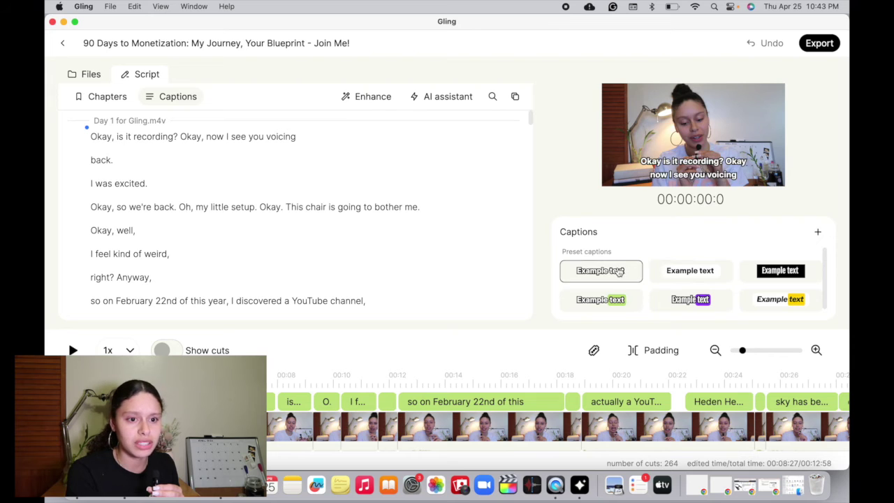
click(605, 297)
click(604, 272)
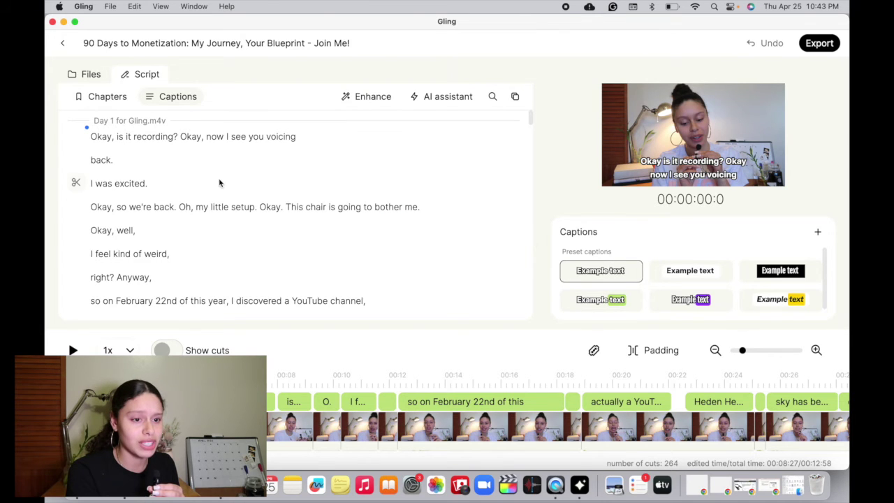
click(155, 104)
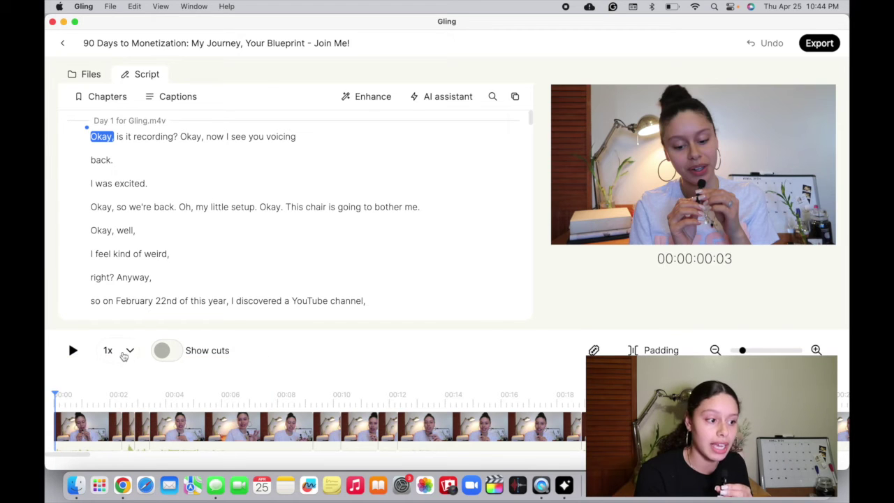
click(124, 352)
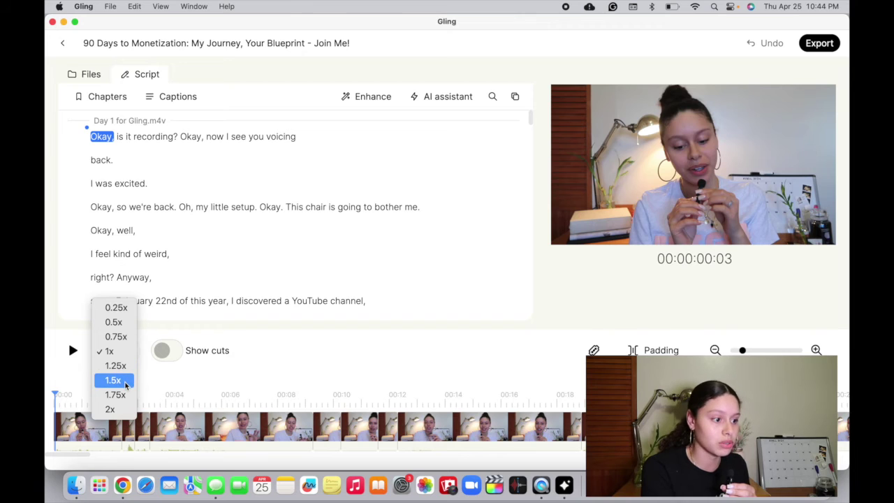
click(123, 381)
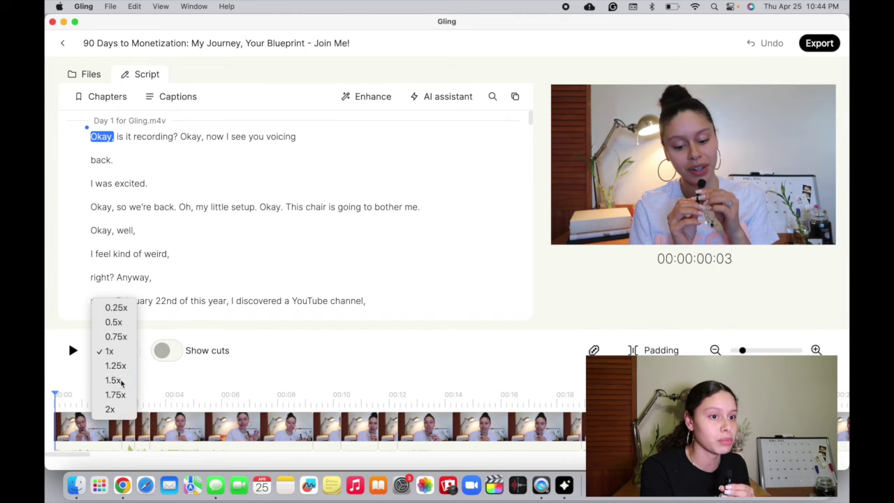
click(168, 354)
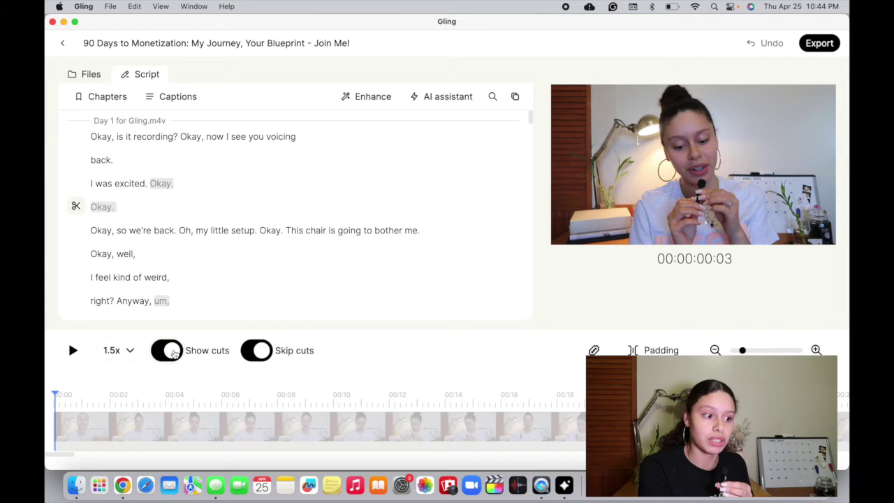
click(174, 353)
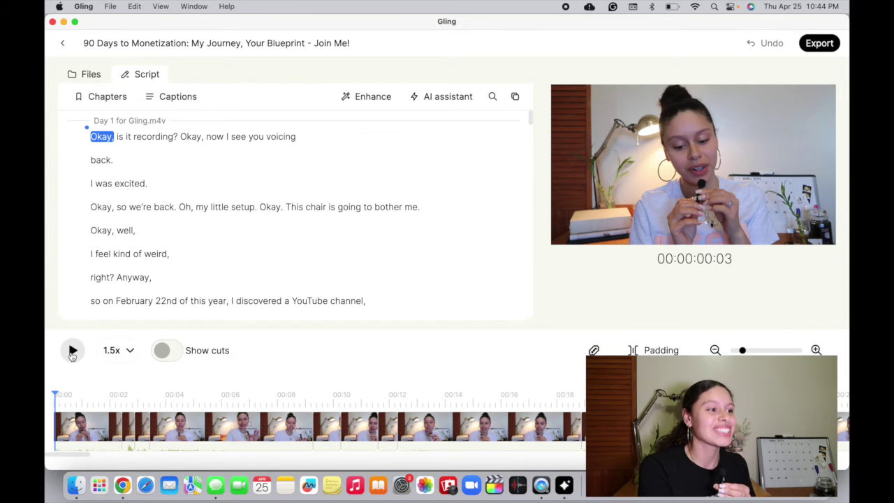
click(73, 351)
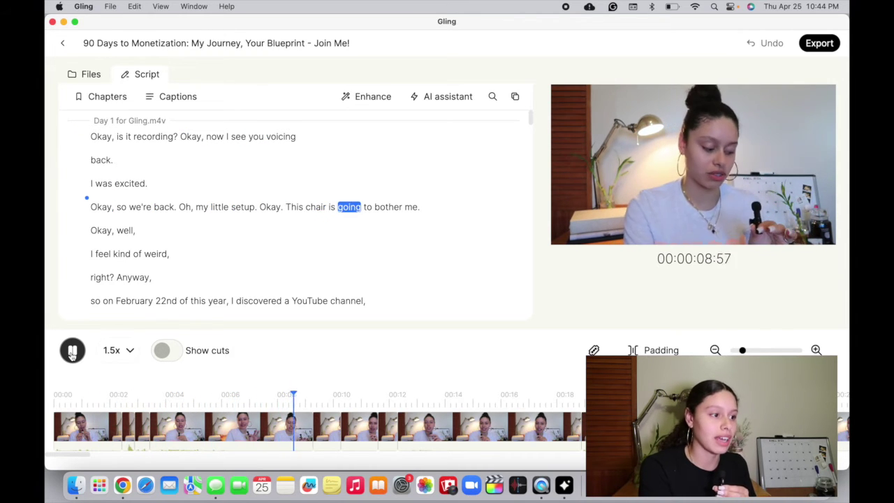
click(73, 351)
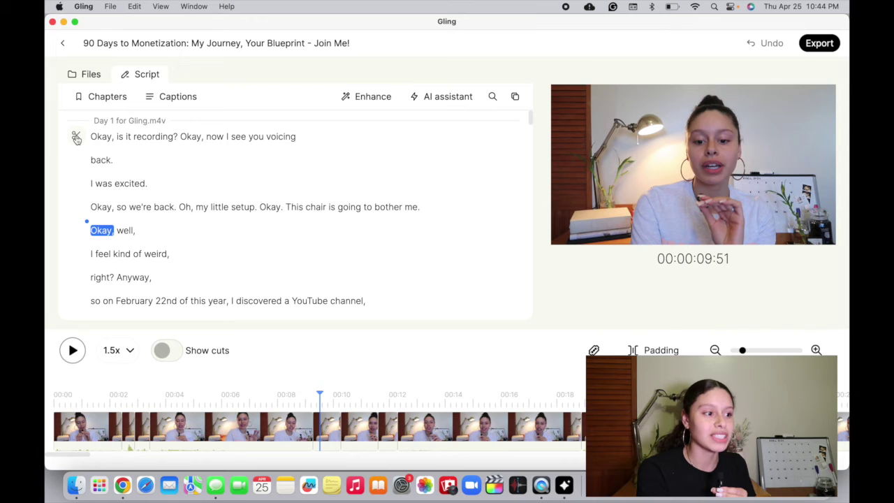
click(76, 138)
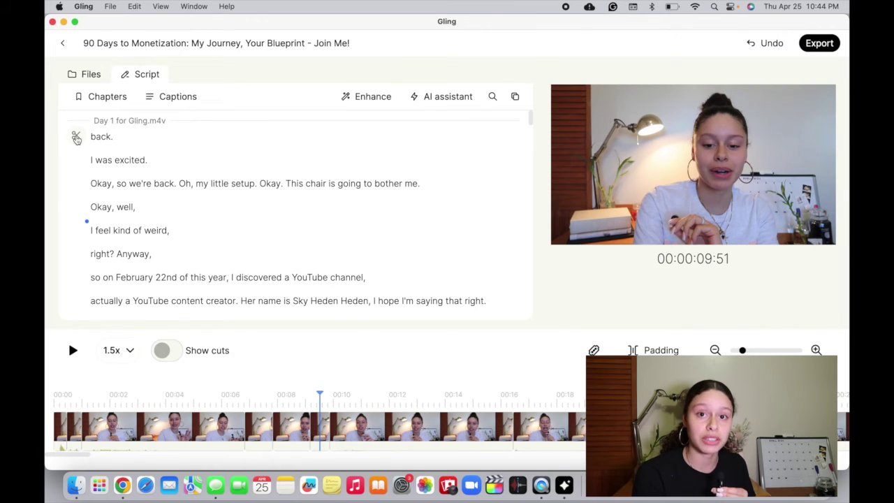
Cut the false-start lines 'back.', 'I was excited.' and 'Okay, so we're back'
click(76, 137)
click(76, 138)
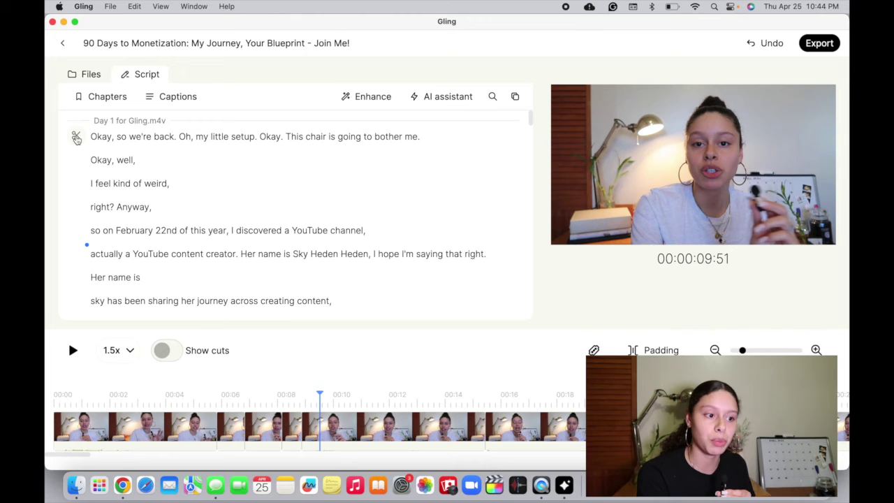
click(76, 137)
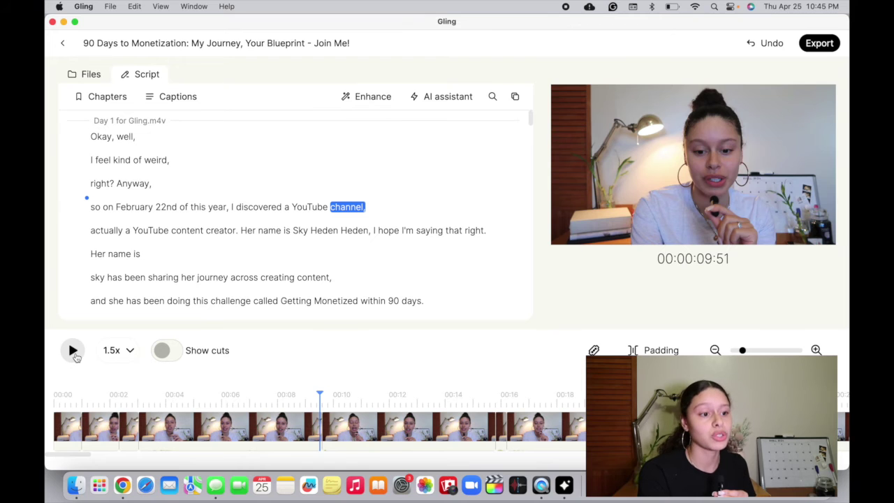
mouse_move(189, 277)
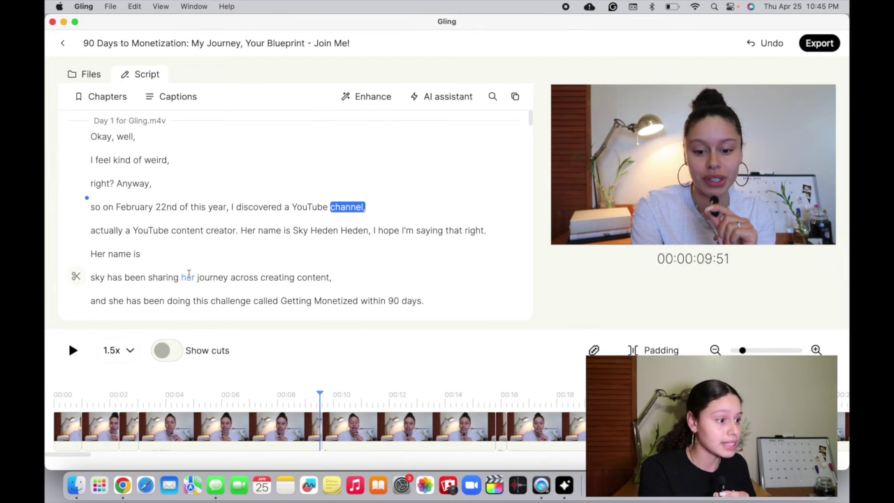
Cut the filler word 'right?' before 'Anyway,' and preview the tightened edit
scroll(189, 276, down, 2)
scroll(168, 244, up, 2)
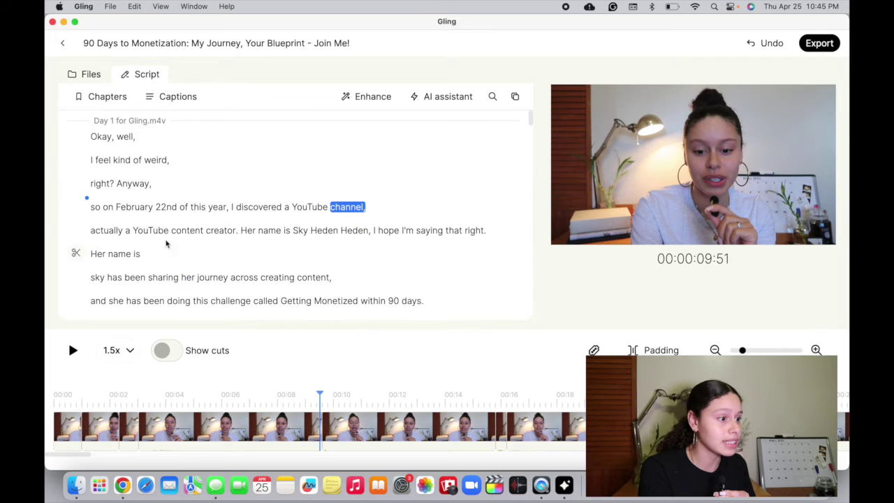
double_click(94, 184)
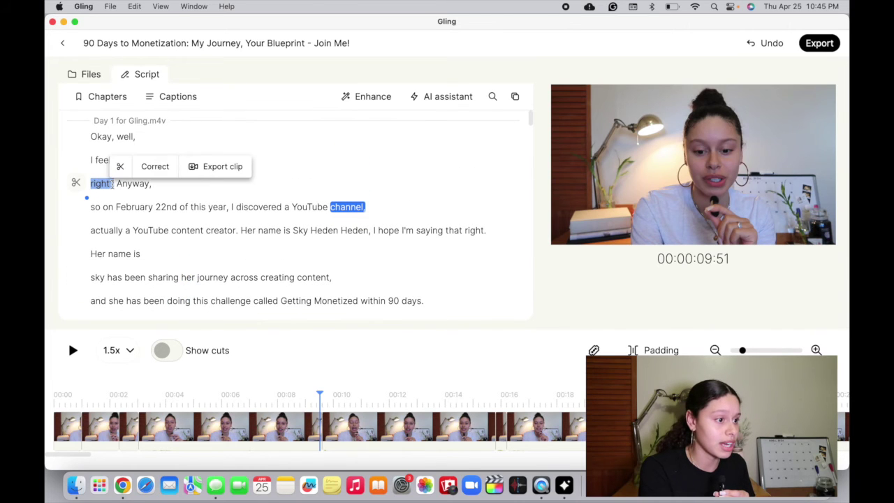
click(120, 167)
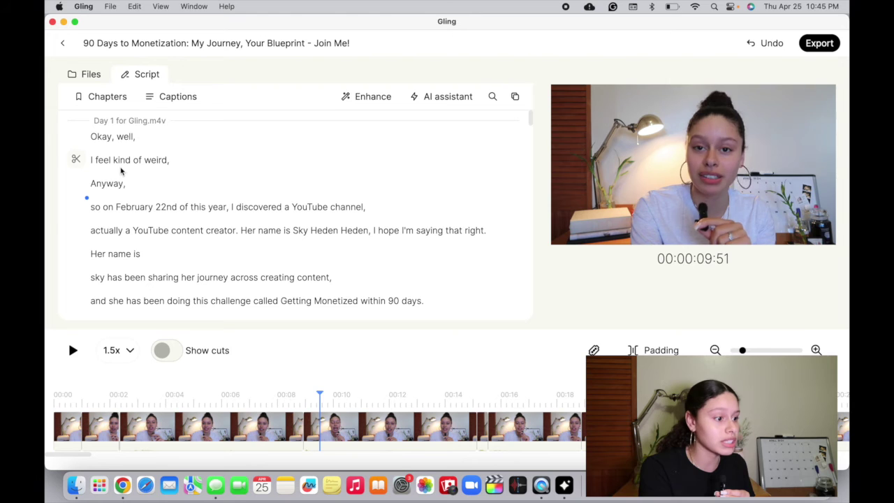
click(74, 350)
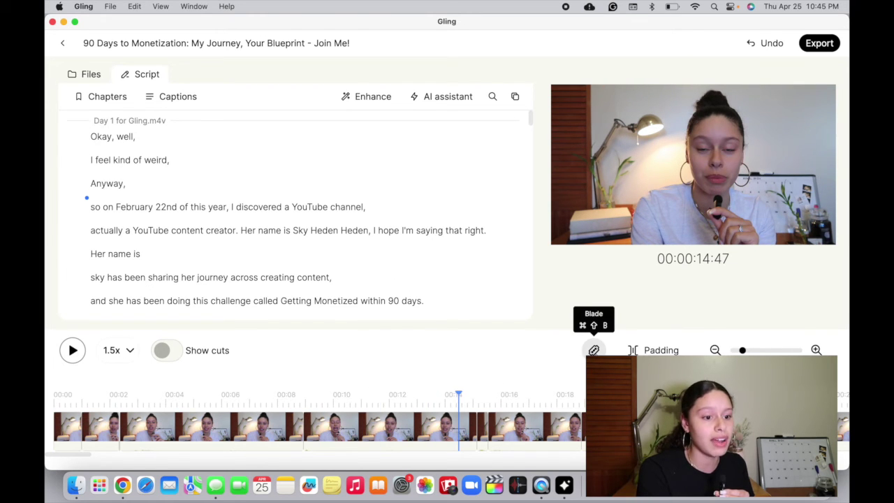
Split the edit at 00:00:14:47 for 265 cuts, leaving cut padding unchanged
click(594, 351)
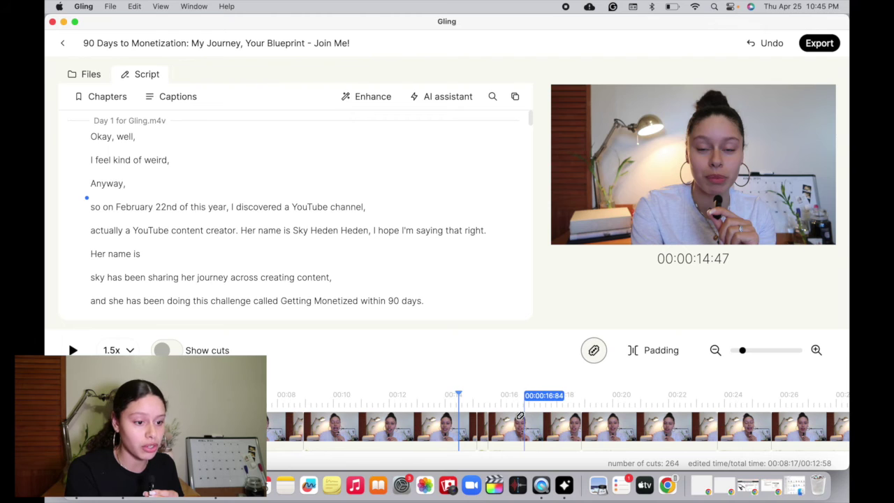
click(662, 350)
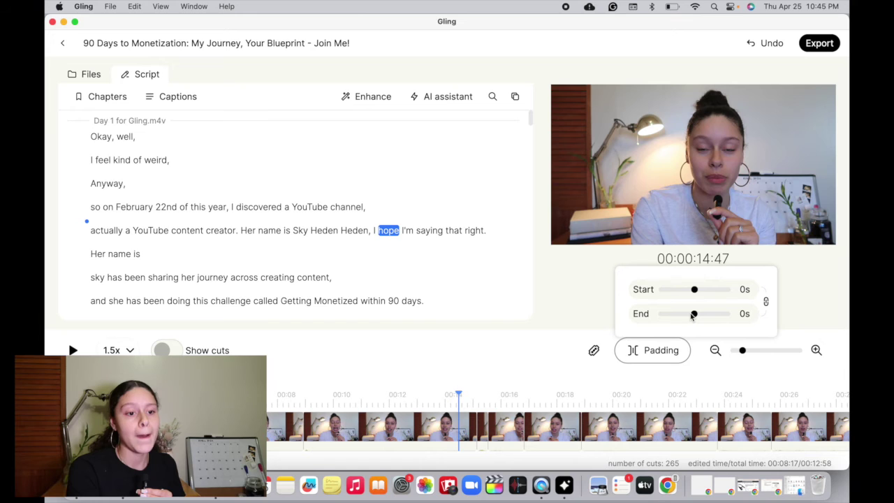
click(631, 355)
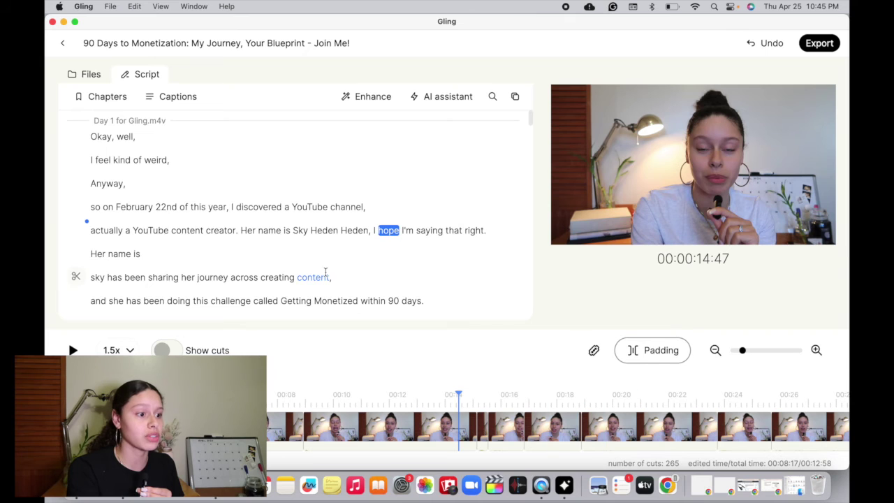
Scroll through the transcript to review the edit, then bring up the export formats
scroll(325, 272, down, 3)
scroll(325, 272, down, 3)
scroll(325, 274, down, 2)
scroll(325, 276, down, 2)
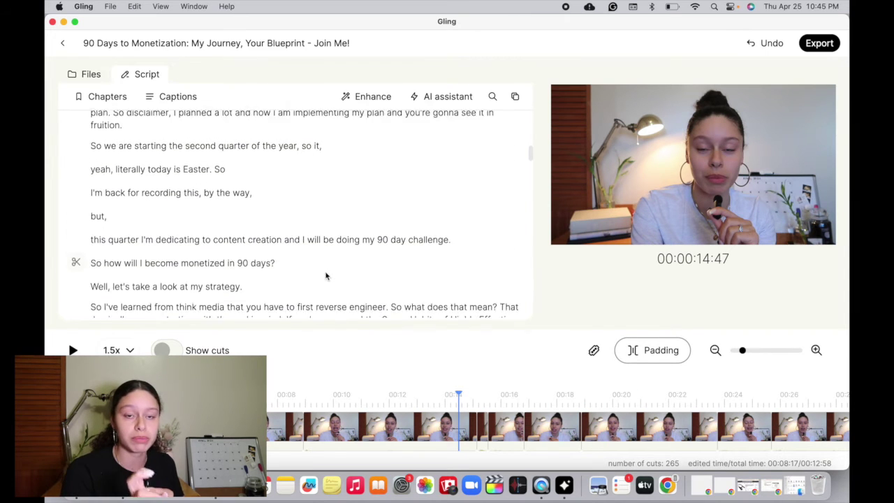
scroll(326, 276, down, 3)
scroll(326, 276, down, 3)
scroll(325, 276, down, 3)
scroll(325, 276, down, 1)
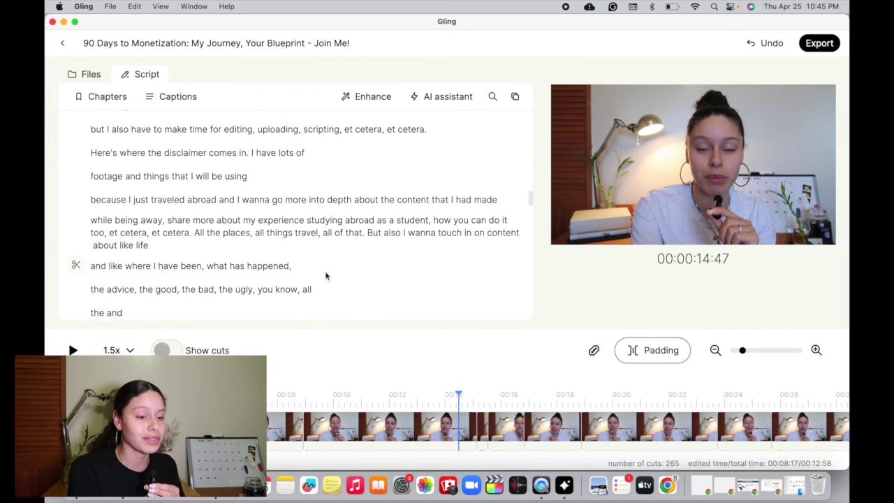
scroll(326, 275, down, 5)
scroll(326, 275, down, 2)
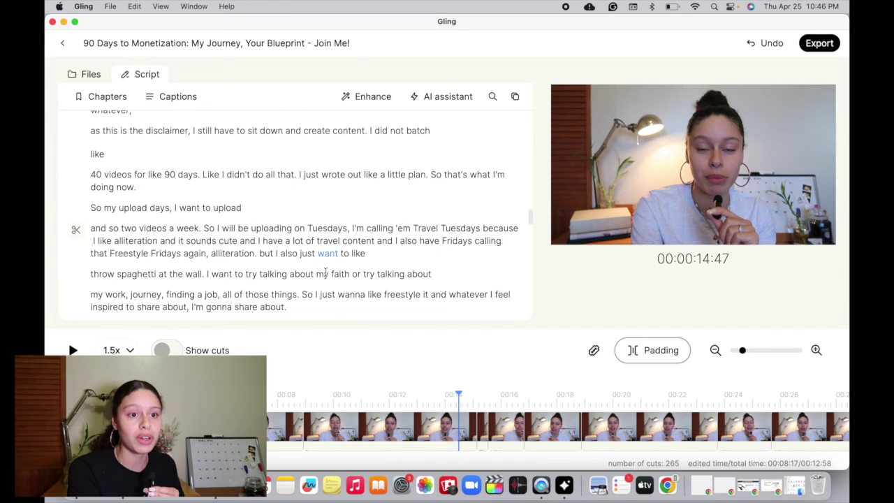
scroll(325, 272, down, 2)
scroll(325, 272, down, 3)
scroll(326, 274, down, 3)
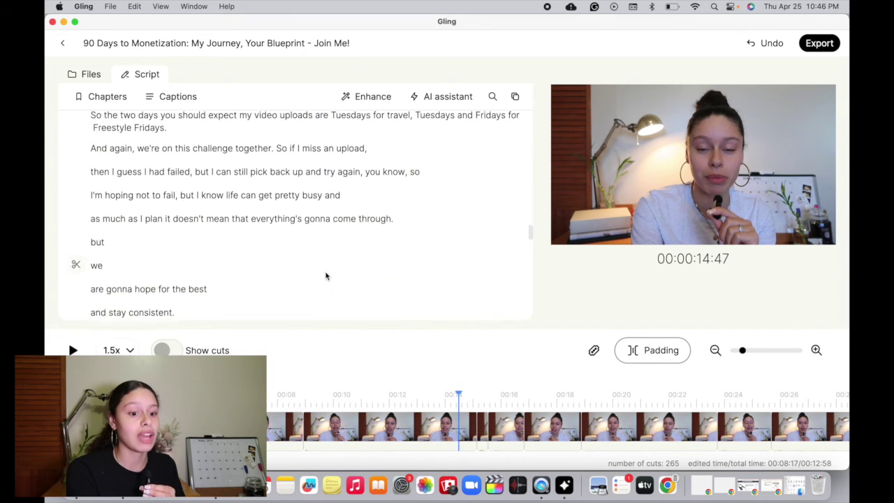
scroll(325, 274, down, 4)
scroll(326, 273, down, 2)
scroll(325, 272, down, 3)
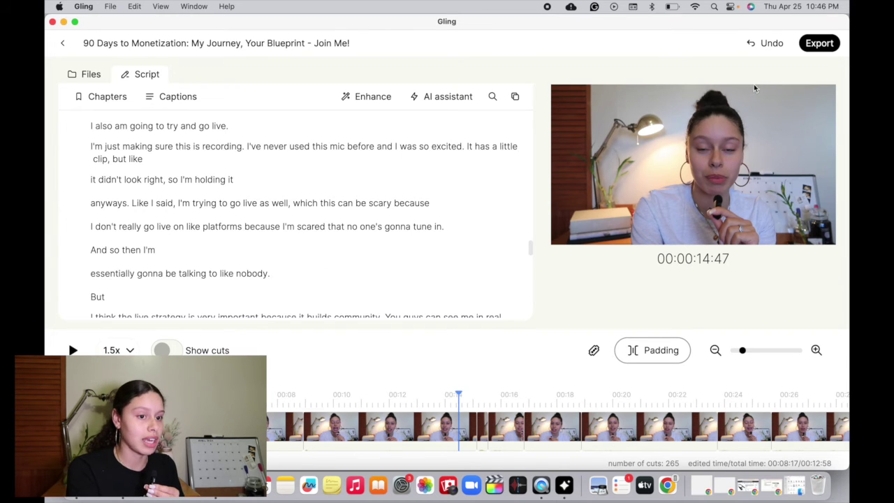
click(809, 48)
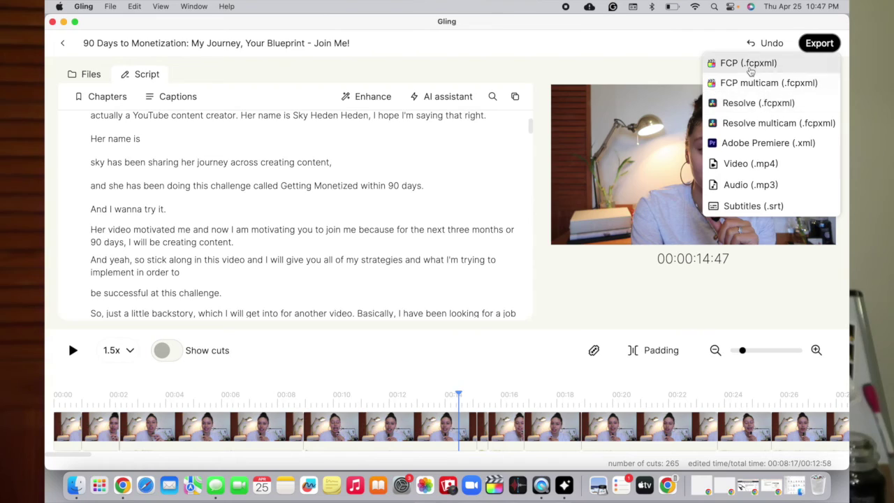
Choose FCP (.fcpxml) export, bringing up the save dialog set to iCloud Documents
click(751, 70)
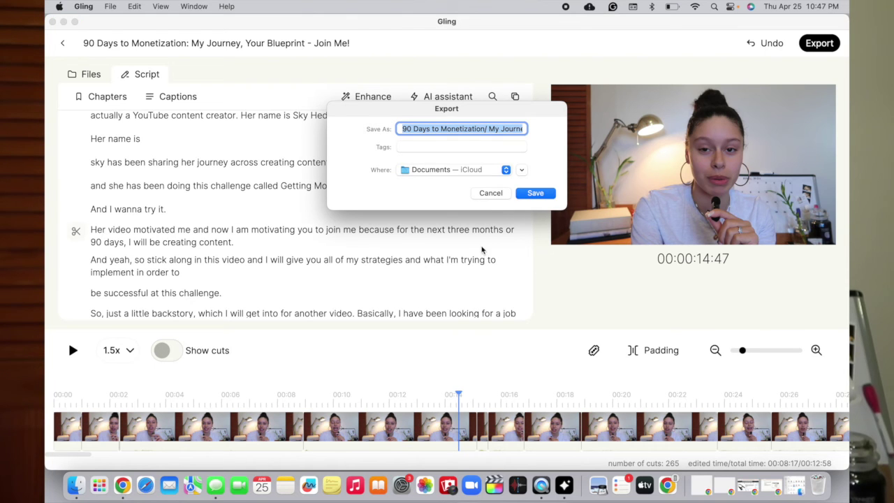